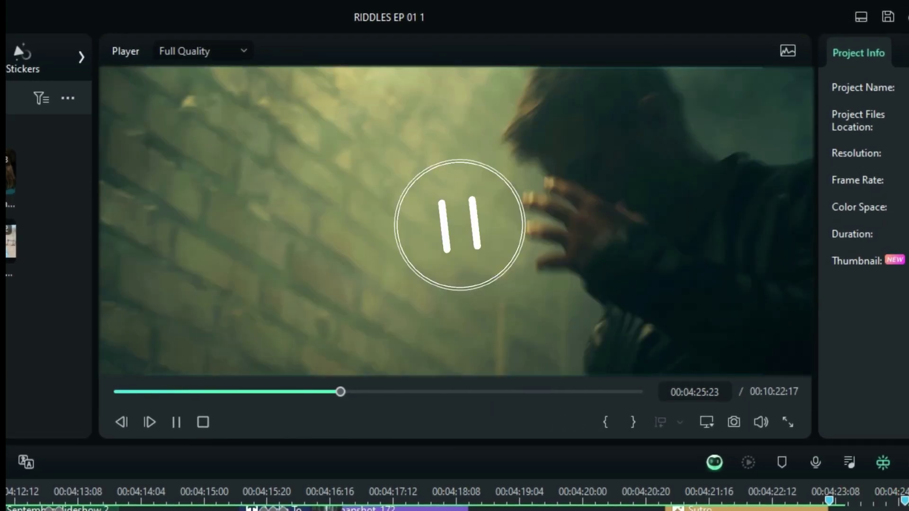
# Move the playhead back to about 00:04:17:06 to replay that passage.
pyautogui.click(374, 488)
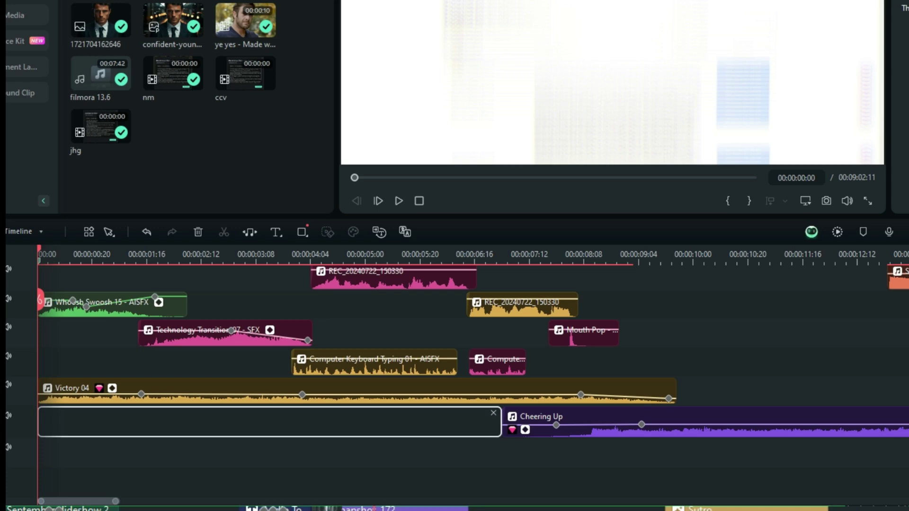
# Overlap Cheering Up with Victory 04's fade-out and play the music crossover.
pyautogui.moveTo(534, 393); pyautogui.dragTo(513, 385)
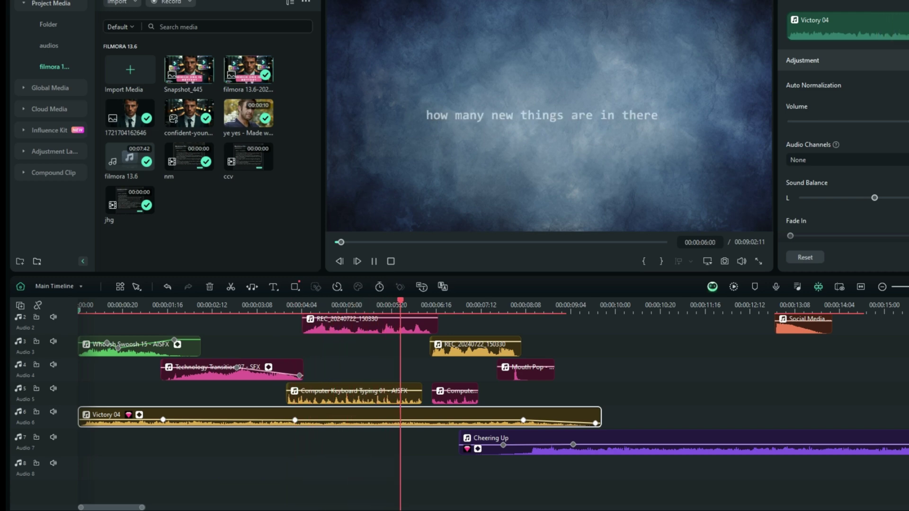
pyautogui.press('space')
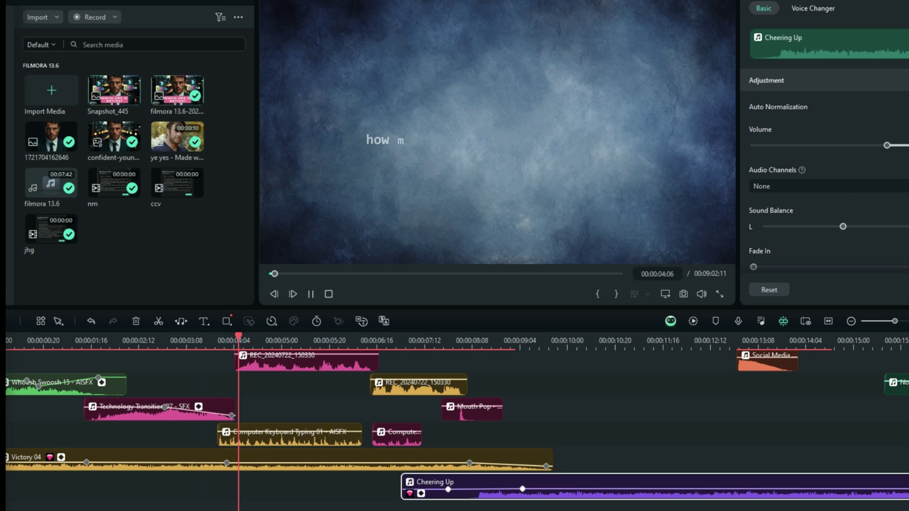
pyautogui.press('Escape')
pyautogui.click(385, 464)
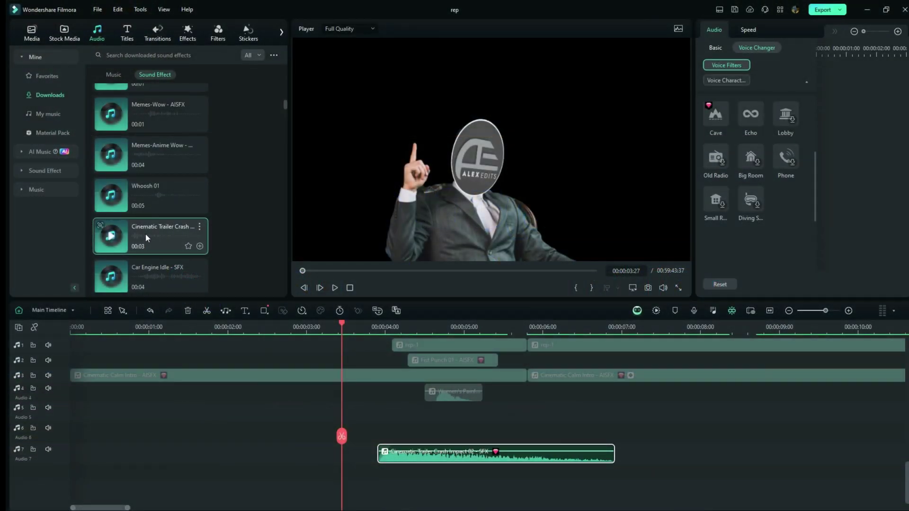
# Preview the Cinematic Trailer Crash Impact 02 sound and retime it to about 1.37x speed.
pyautogui.click(146, 234)
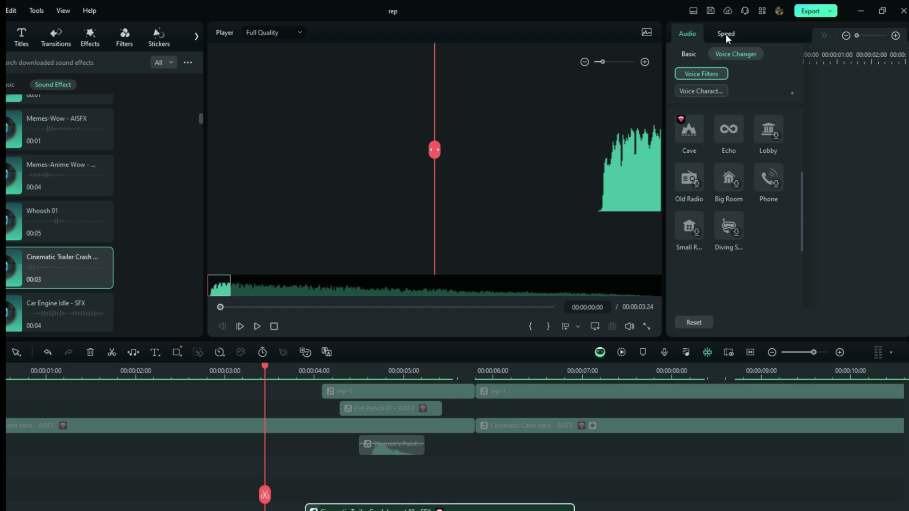
pyautogui.click(748, 29)
pyautogui.moveTo(681, 100); pyautogui.dragTo(667, 114)
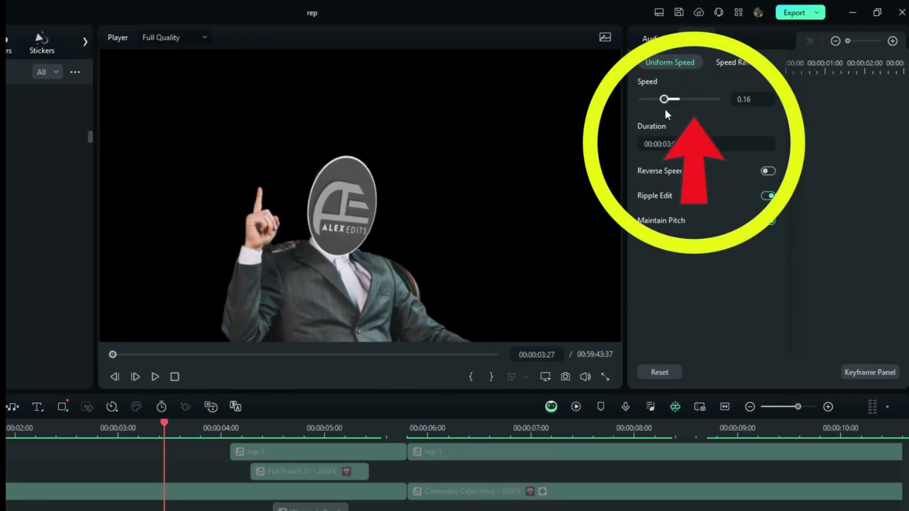
pyautogui.scroll(4, 218, 453)
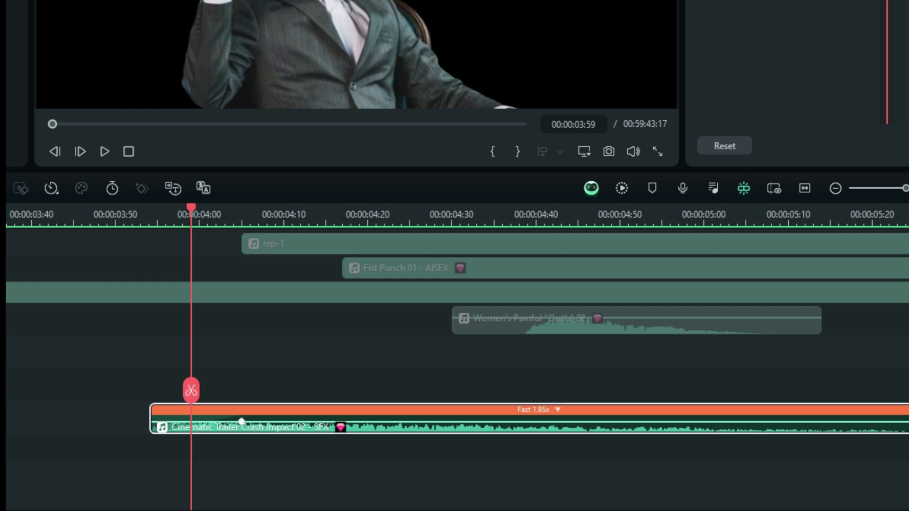
pyautogui.moveTo(908, 399); pyautogui.dragTo(908, 399)
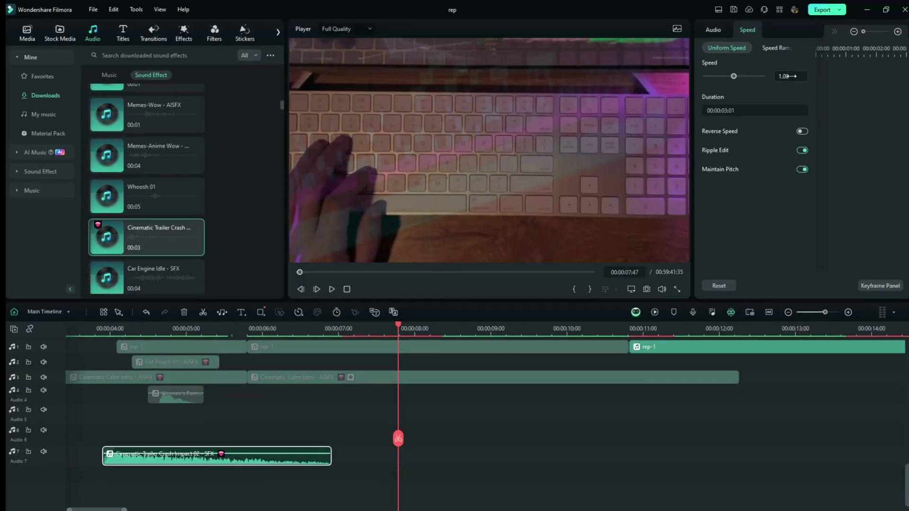
pyautogui.click(782, 75)
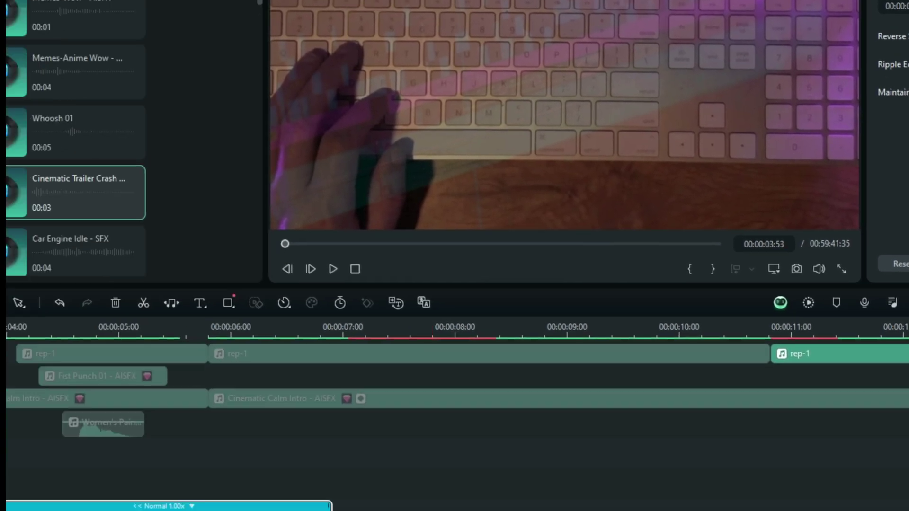
# Reverse the Crash Impact 02 sound at 1.00x speed and play it back.
pyautogui.click(148, 240)
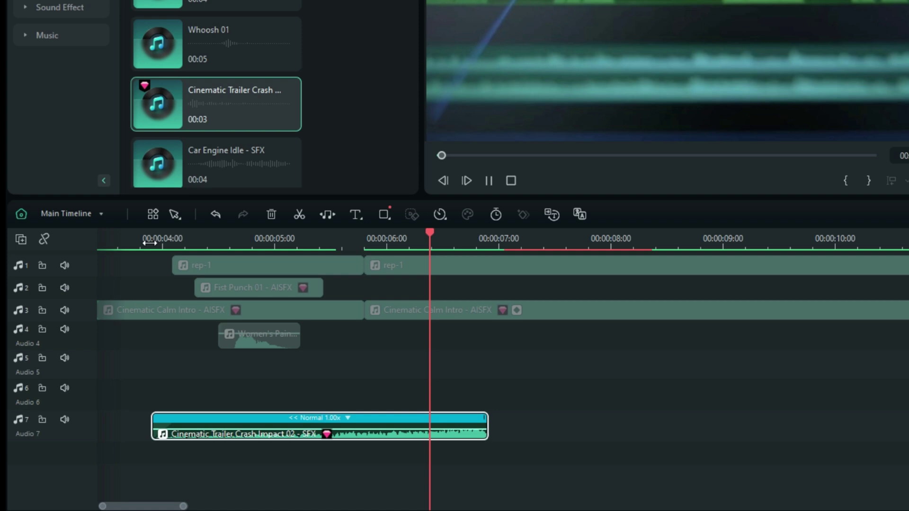
pyautogui.press('space')
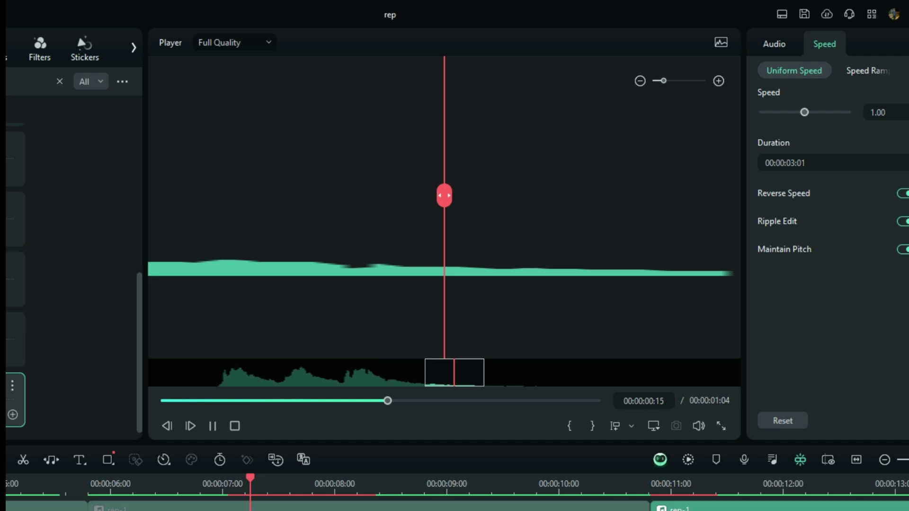
pyautogui.press('space')
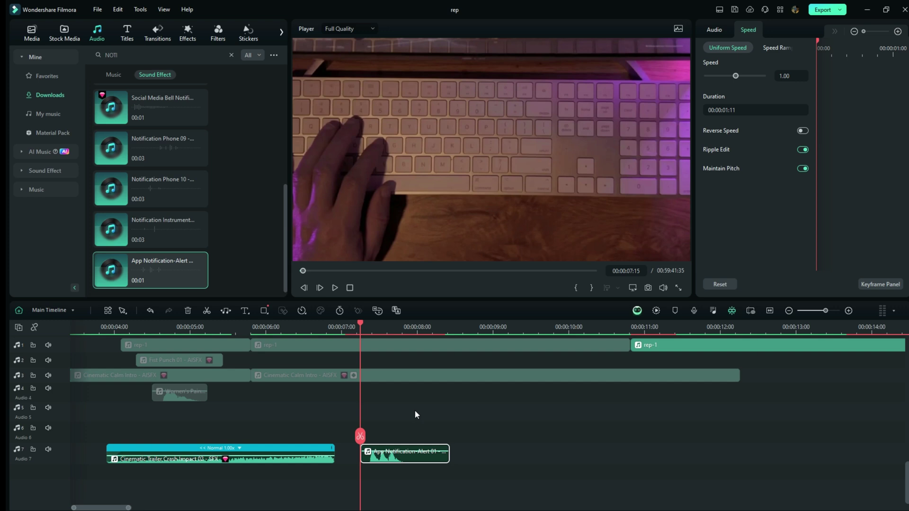
# Duplicate the App Notification alert clip onto extra tracks up to tracks 5–6 and play the stack.
pyautogui.press('space')
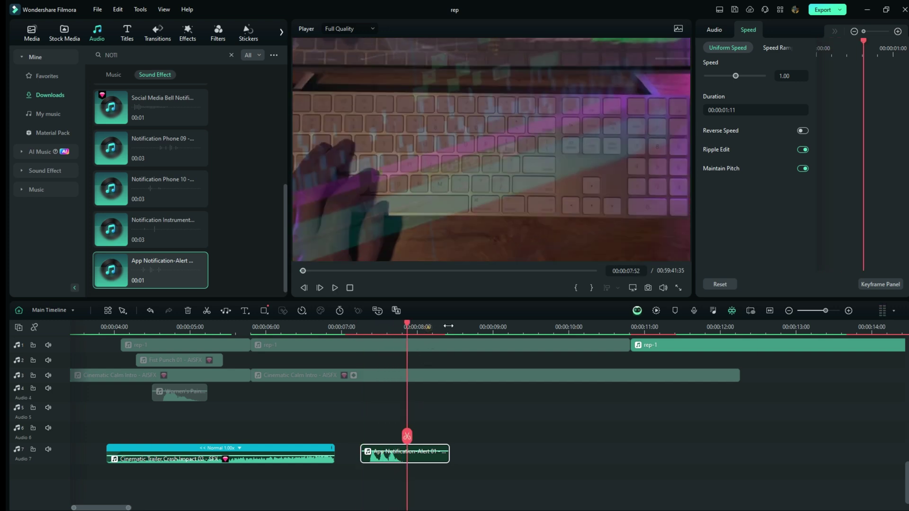
pyautogui.scroll(3, 449, 326)
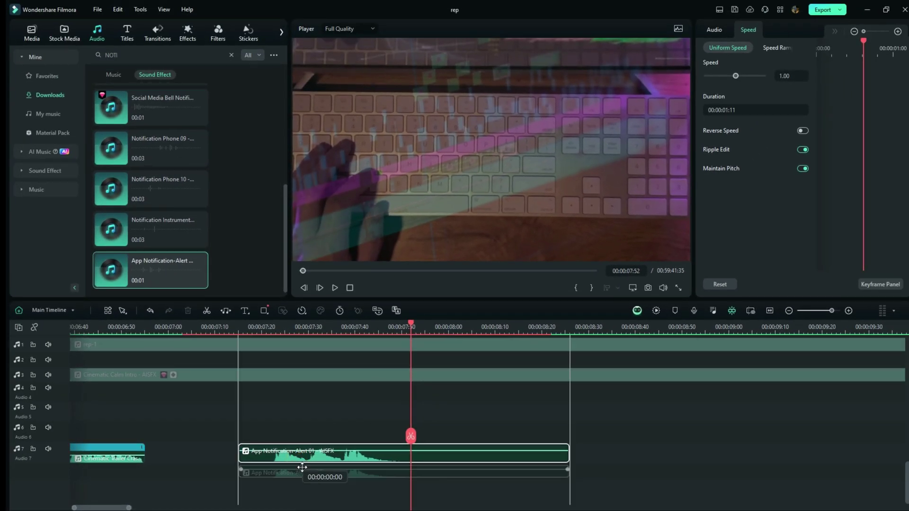
pyautogui.hotkey('ctrl', 'v')
pyautogui.moveTo(294, 449); pyautogui.dragTo(299, 404)
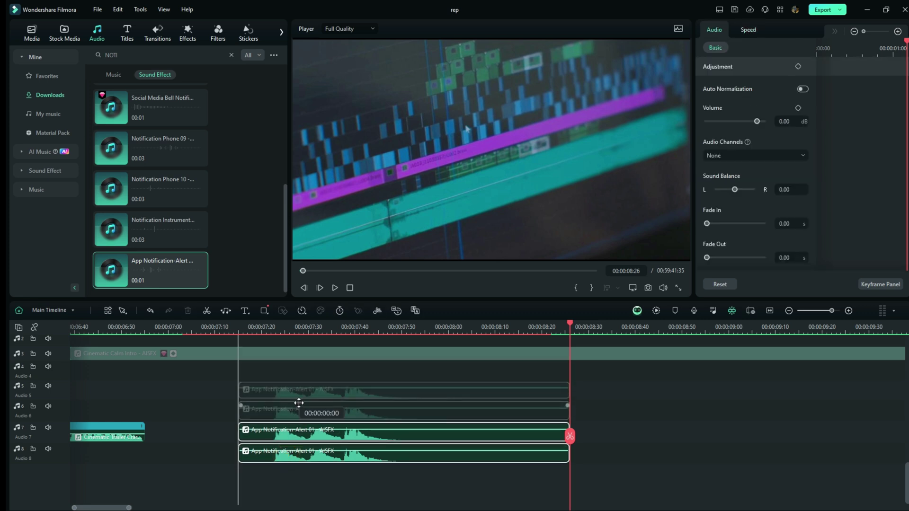
pyautogui.click(256, 396)
pyautogui.press('space')
# Stagger the lower notification copies so each starts slightly later than the one above.
pyautogui.press('space')
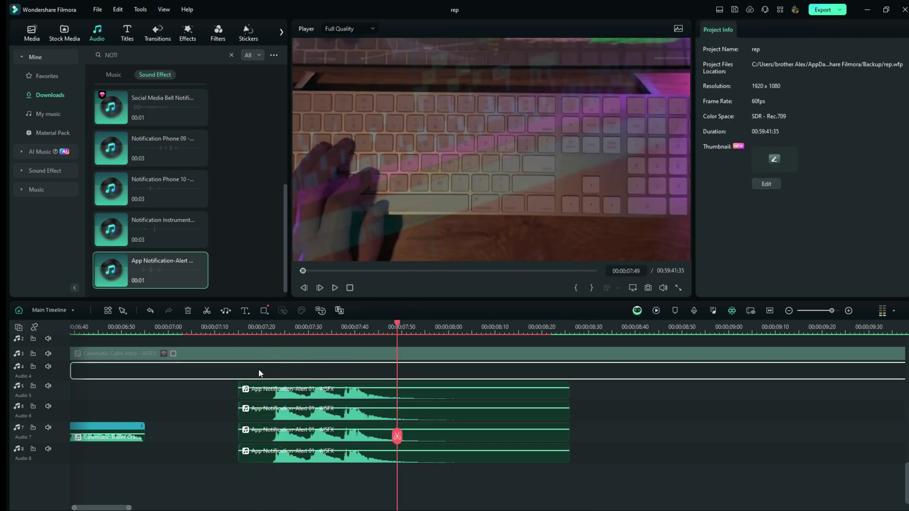
pyautogui.click(260, 374)
pyautogui.press('space')
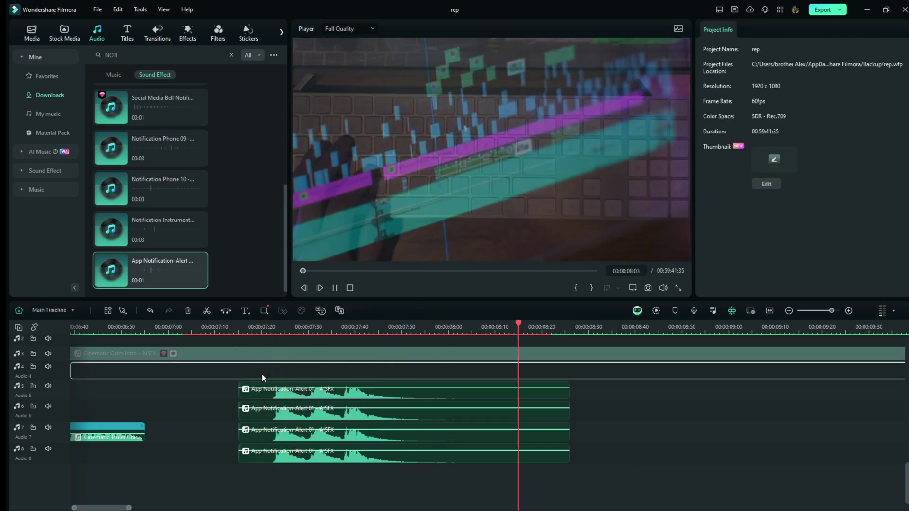
pyautogui.click(303, 412)
pyautogui.moveTo(303, 412); pyautogui.dragTo(336, 412)
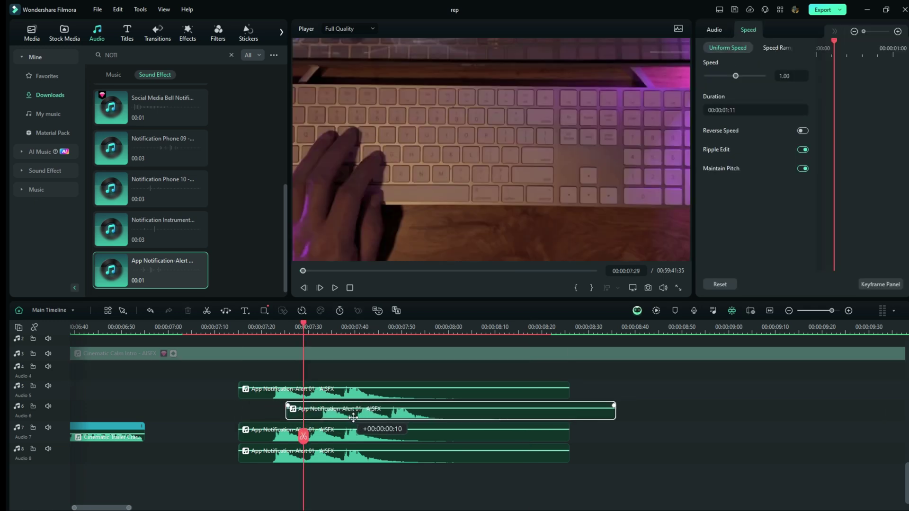
pyautogui.moveTo(297, 433); pyautogui.dragTo(536, 452)
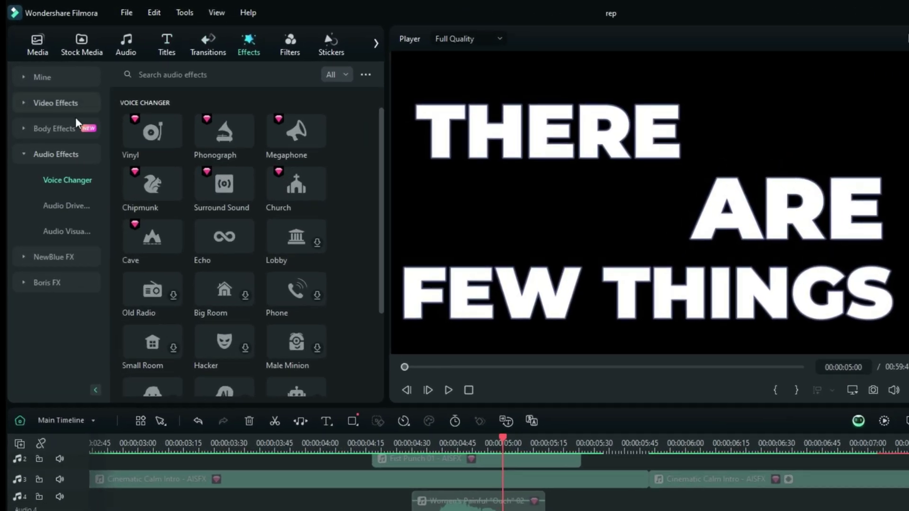
# Try the Echo voice effect on the Crash Impact 02 sound, then apply Cave instead.
pyautogui.click(42, 160)
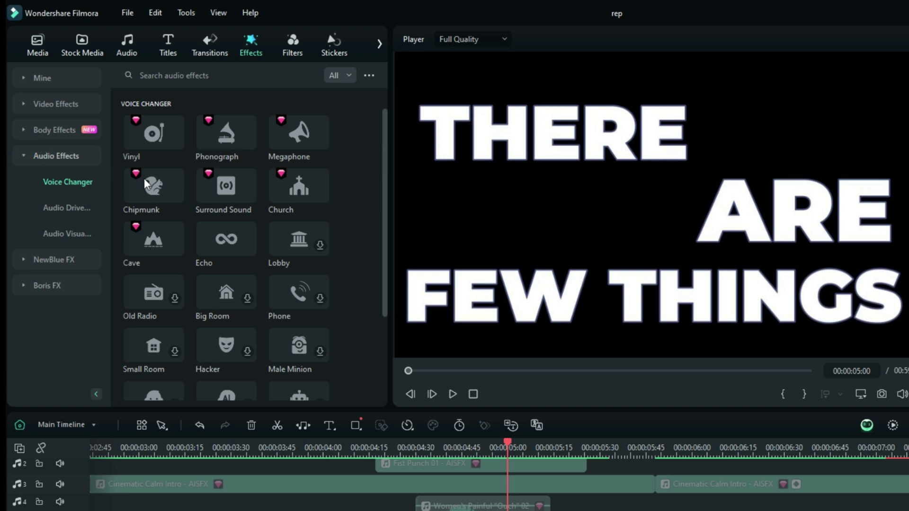
pyautogui.moveTo(225, 240); pyautogui.dragTo(301, 510)
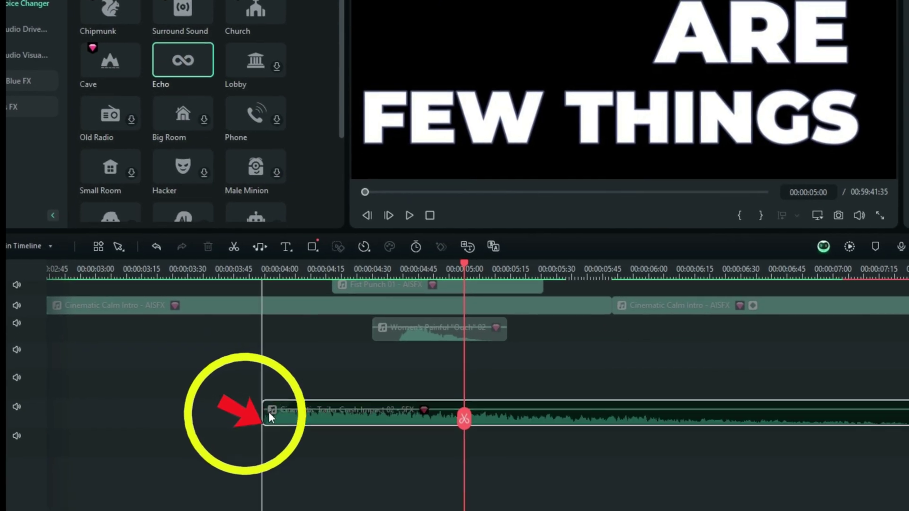
pyautogui.click(270, 417)
pyautogui.press('space')
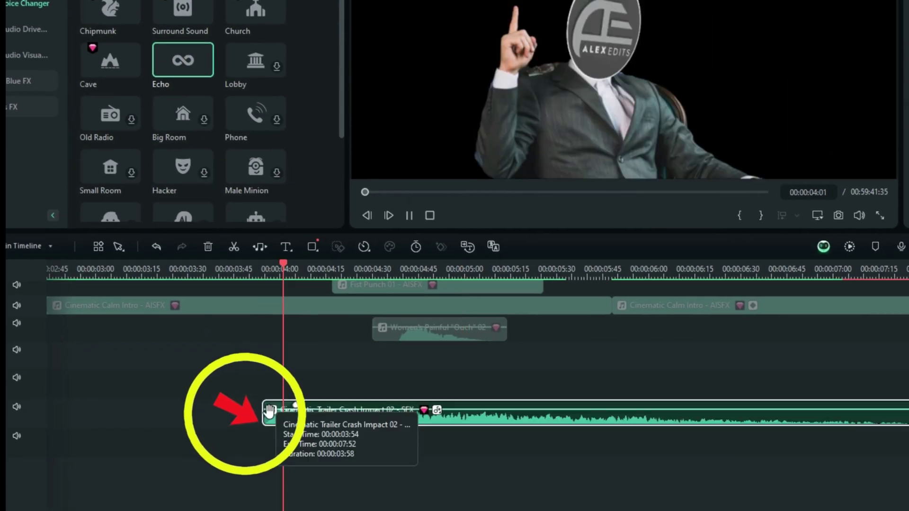
pyautogui.press('space')
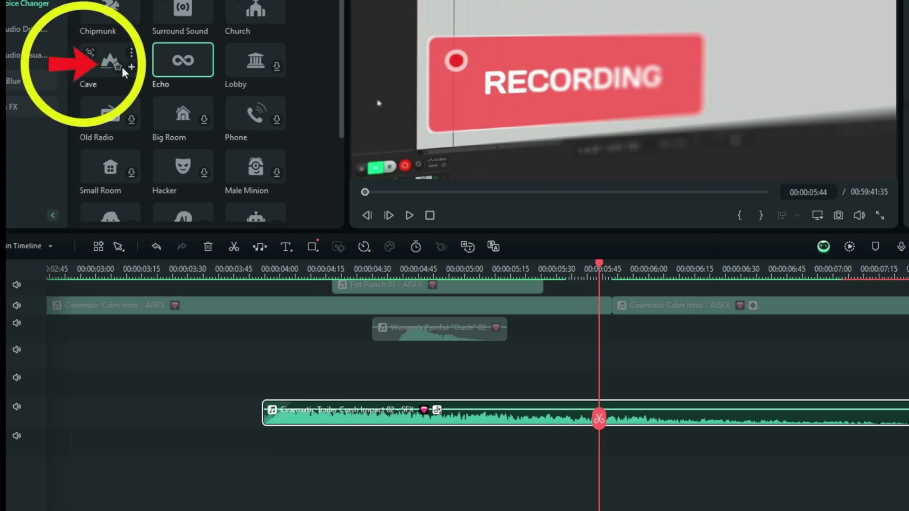
pyautogui.moveTo(121, 67); pyautogui.dragTo(295, 410)
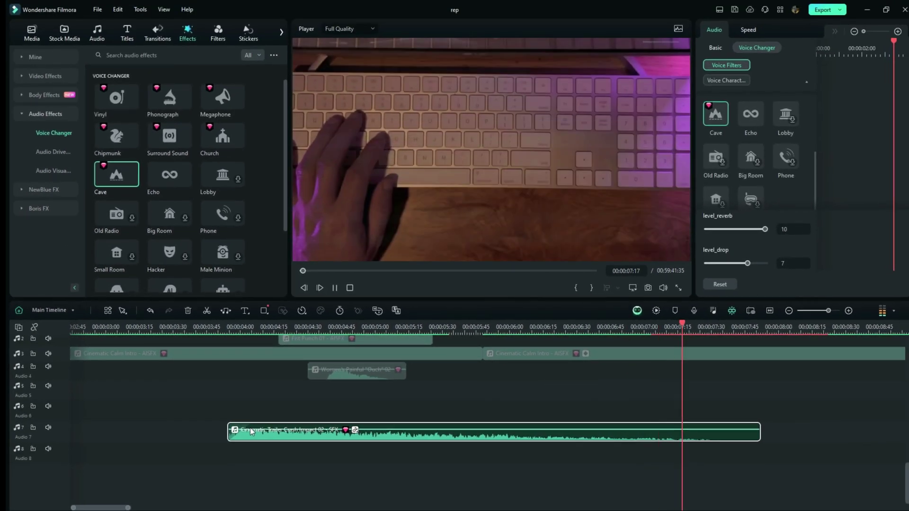
# Set the Cave effect to level_reverb 8 and level_drop 10, then replay the crash sound.
pyautogui.press('space')
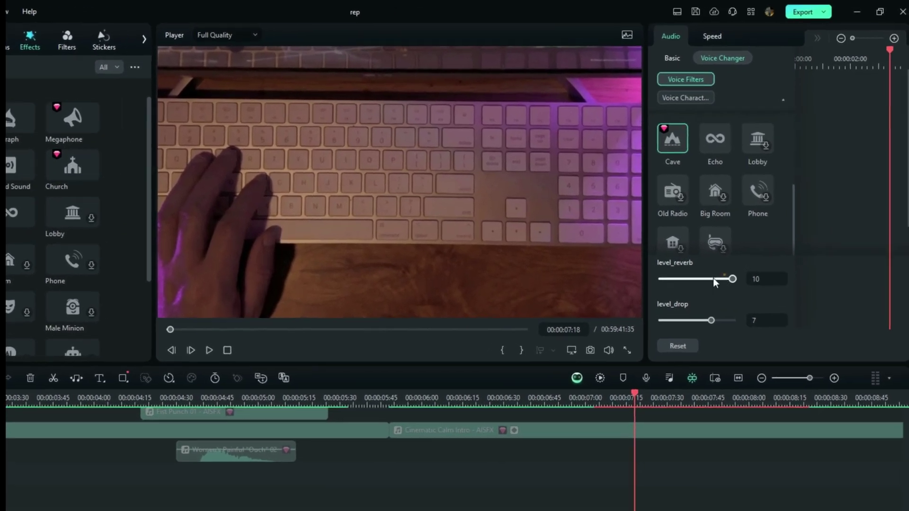
pyautogui.moveTo(733, 279); pyautogui.dragTo(730, 279)
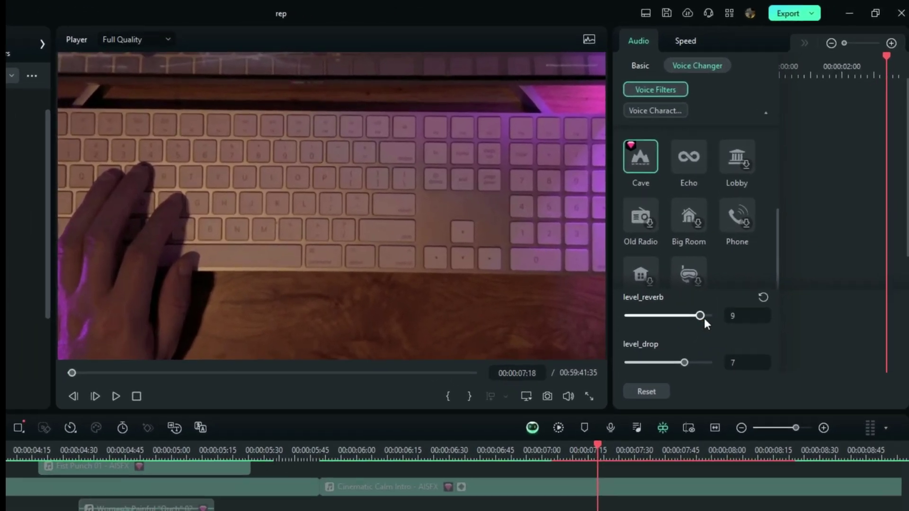
pyautogui.moveTo(711, 320); pyautogui.dragTo(739, 320)
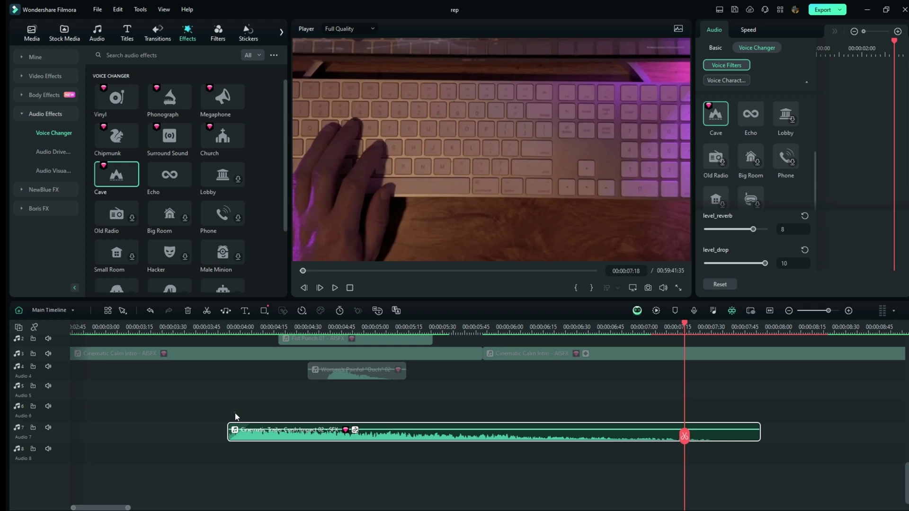
pyautogui.click(235, 412)
pyautogui.press('space')
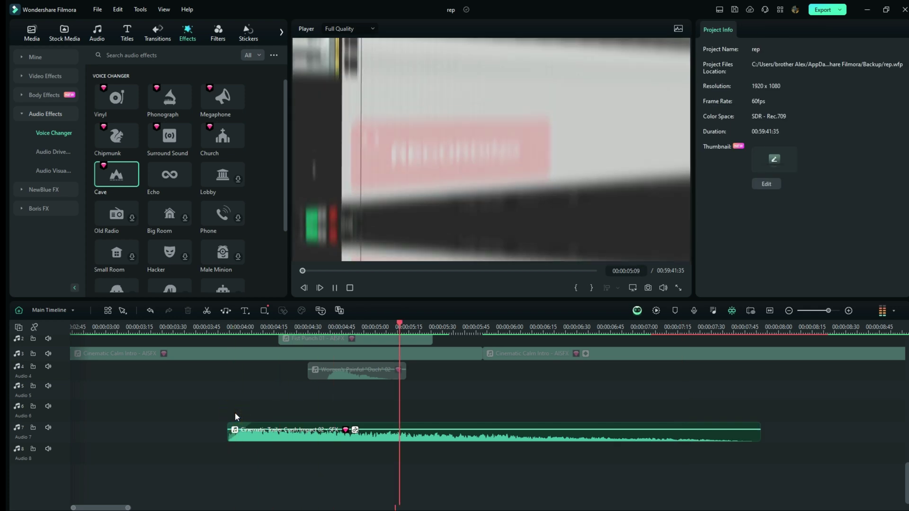
pyautogui.press('space')
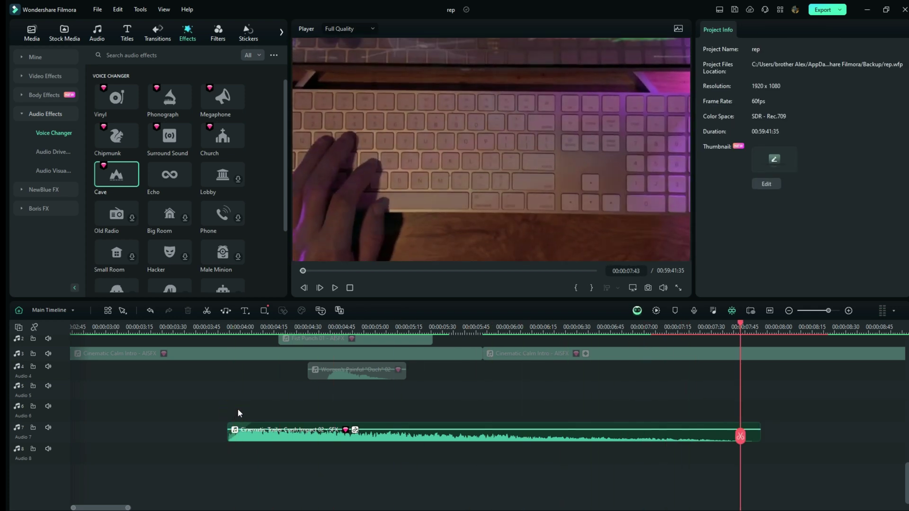